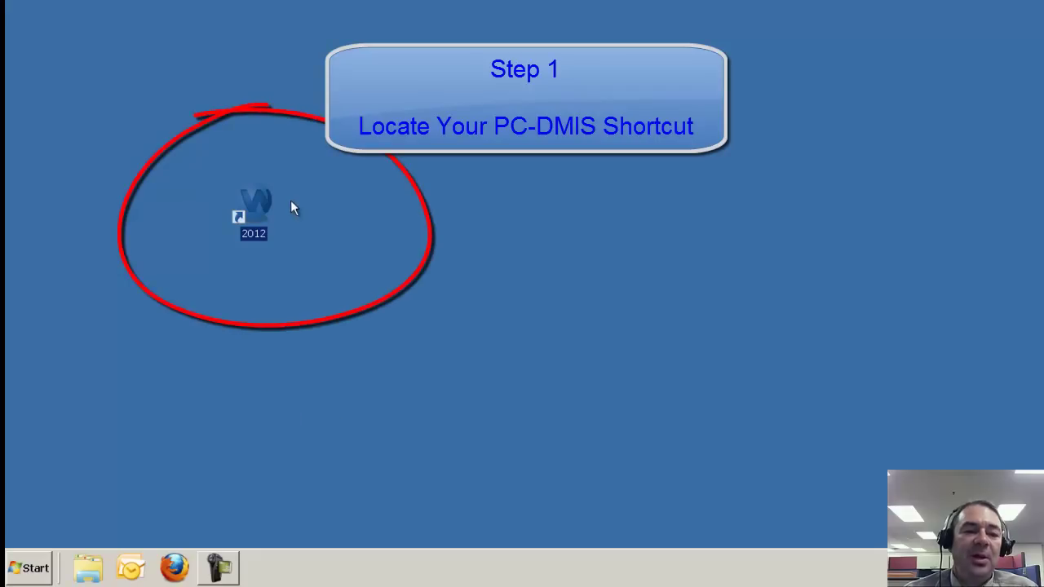
Open the PC-DMIS 2012 installation folder from the Online shortcut's Properties in the Start menu
click(28, 568)
click(84, 496)
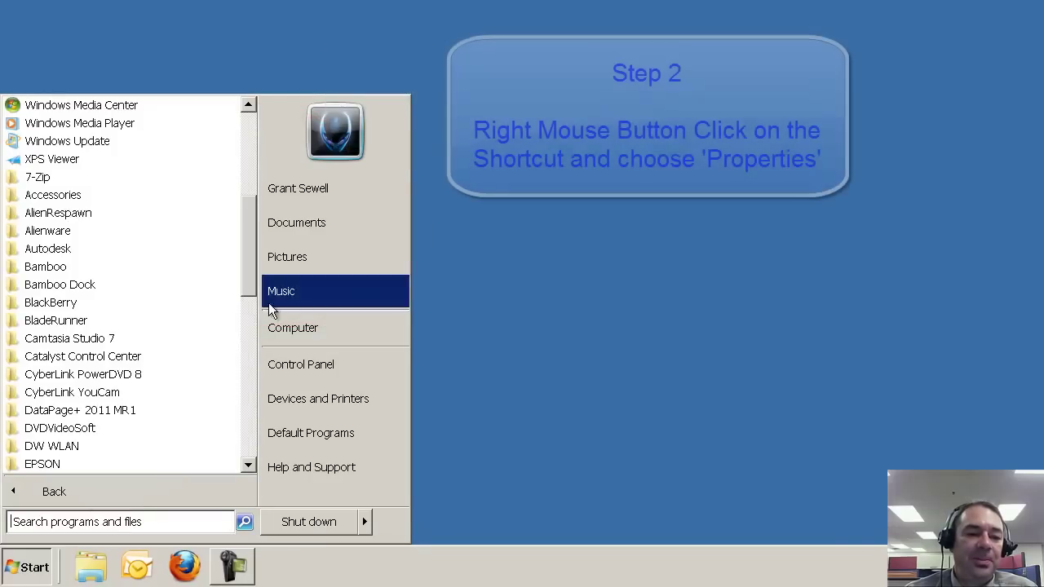
drag(247, 284, 248, 388)
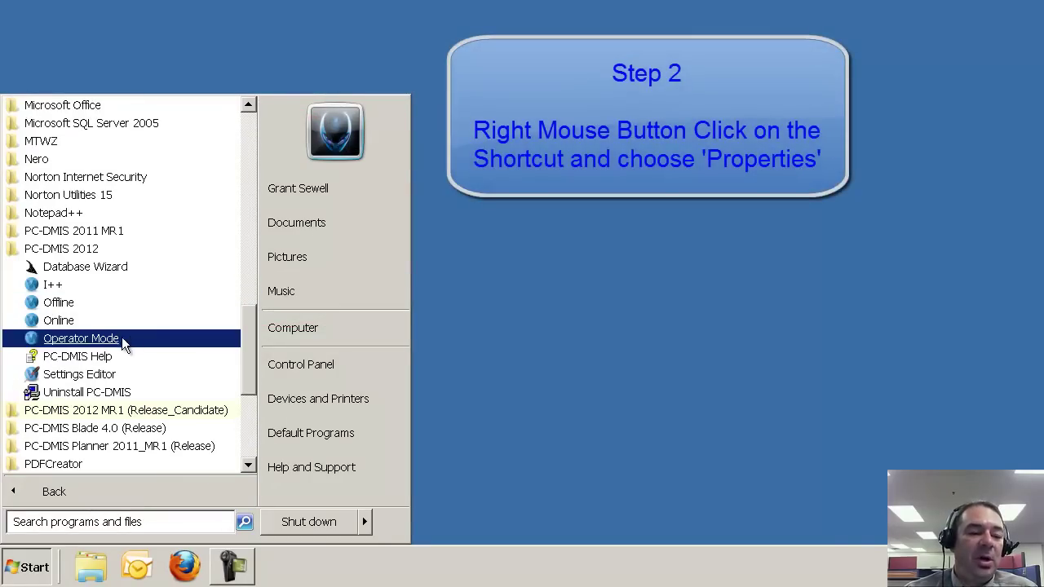
right_click(58, 325)
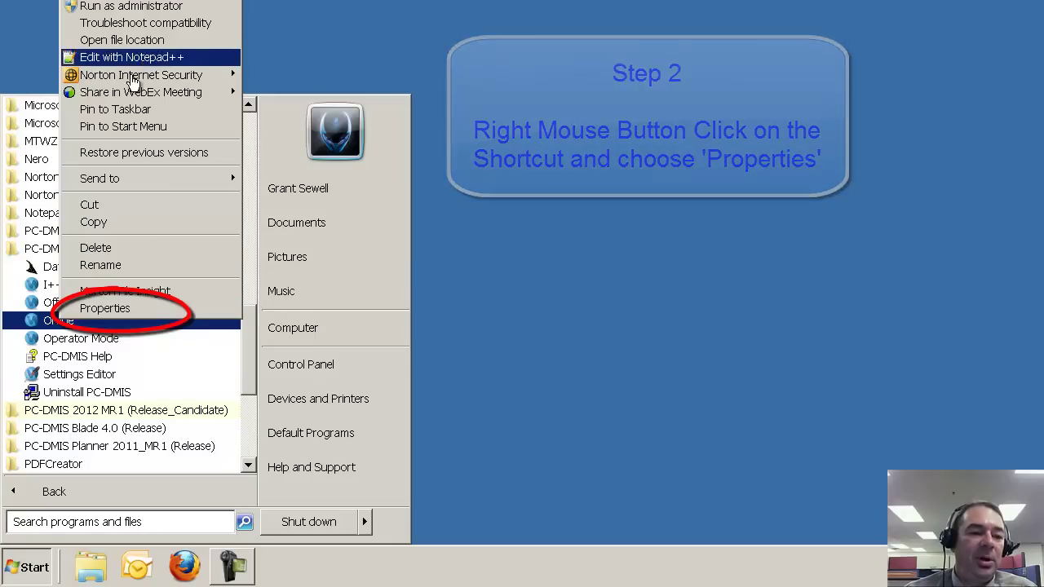
click(102, 313)
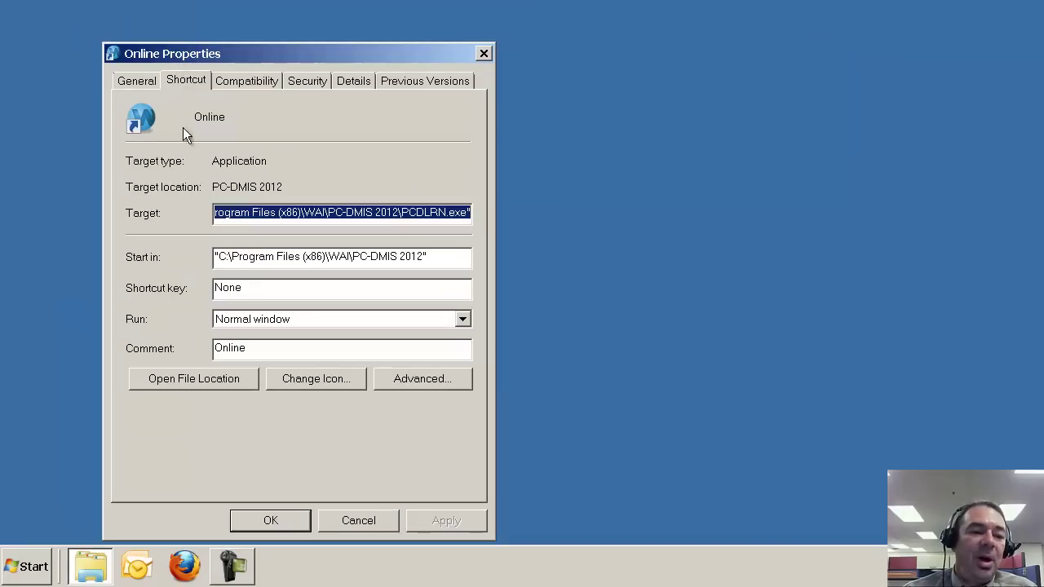
click(181, 379)
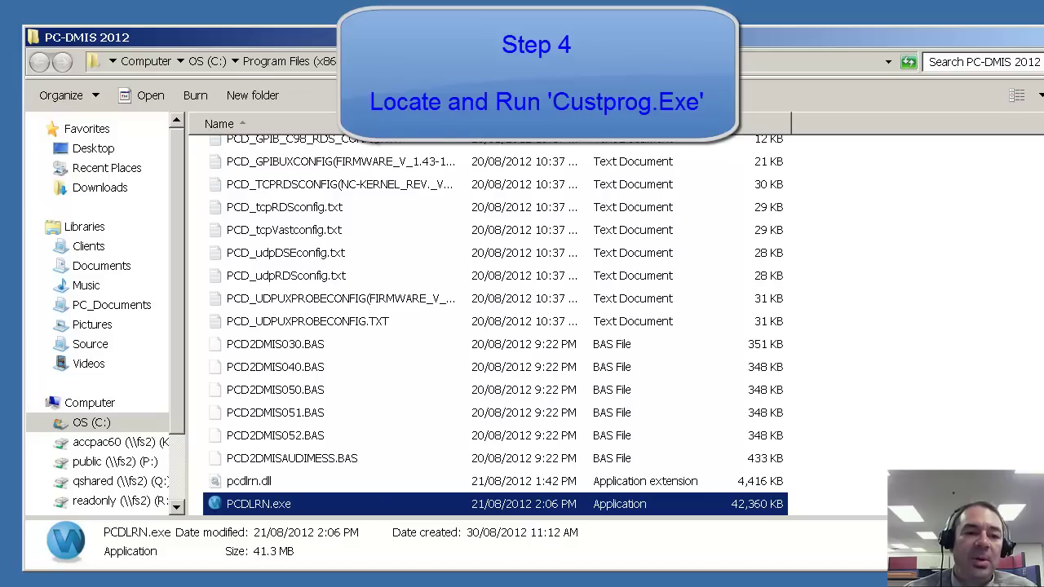
Sort the PC-DMIS 2012 folder by name and run Custprog.exe
click(358, 124)
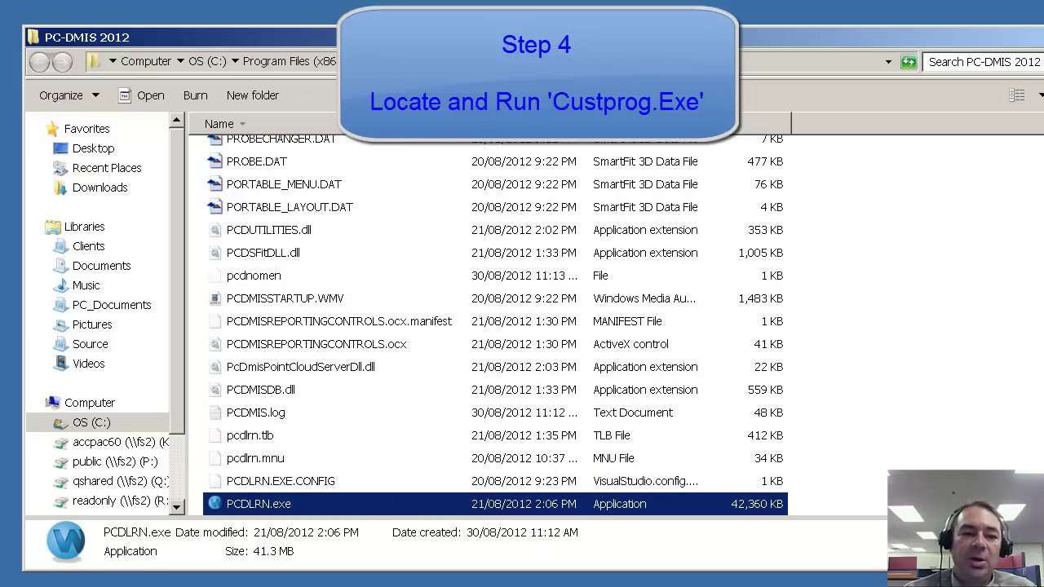
scroll(905, 208, up, 20)
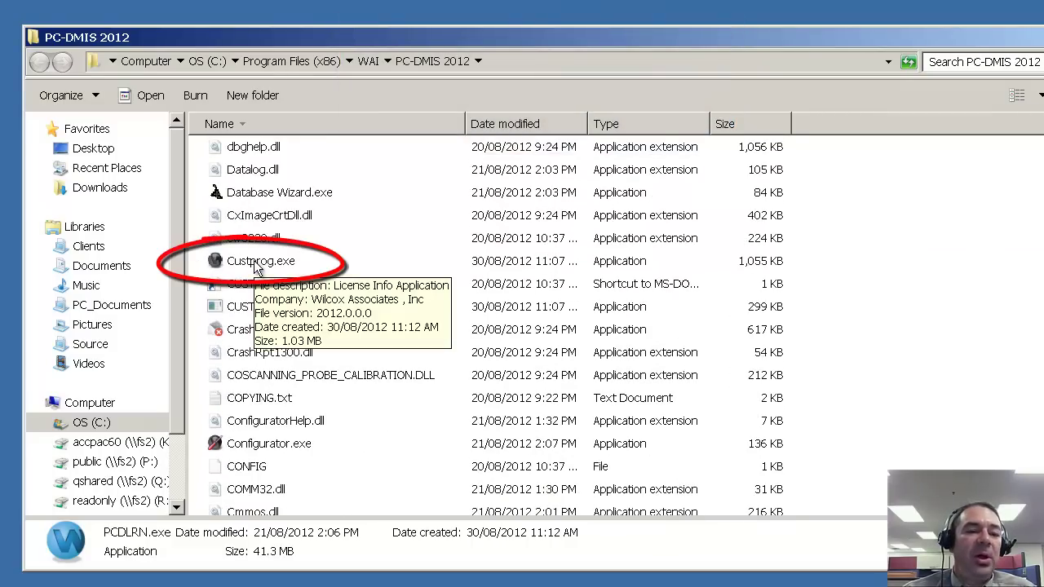
double_click(258, 262)
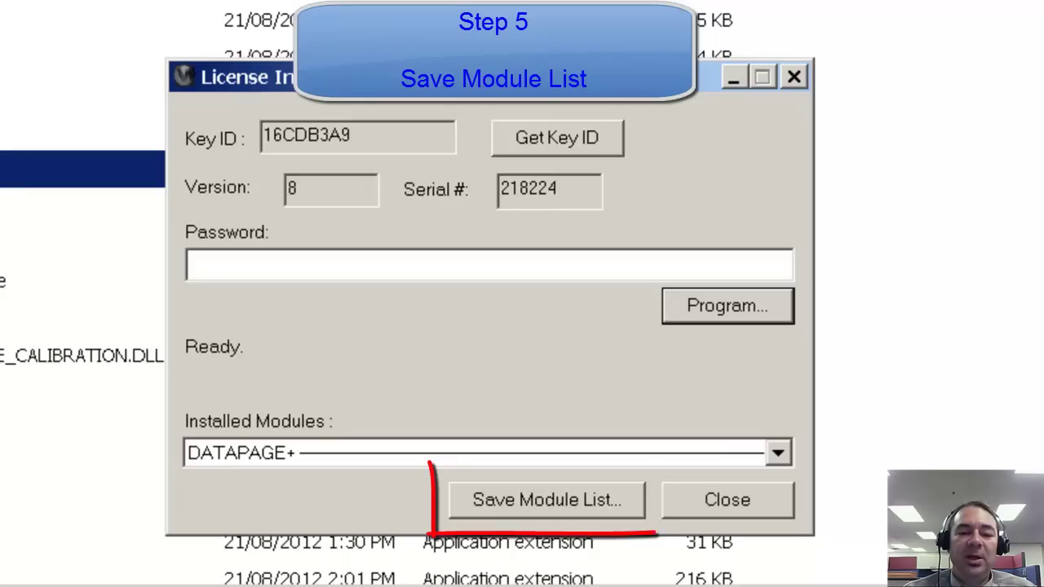
Save the installed module list to the Desktop as modulelist.txt
click(546, 504)
click(117, 57)
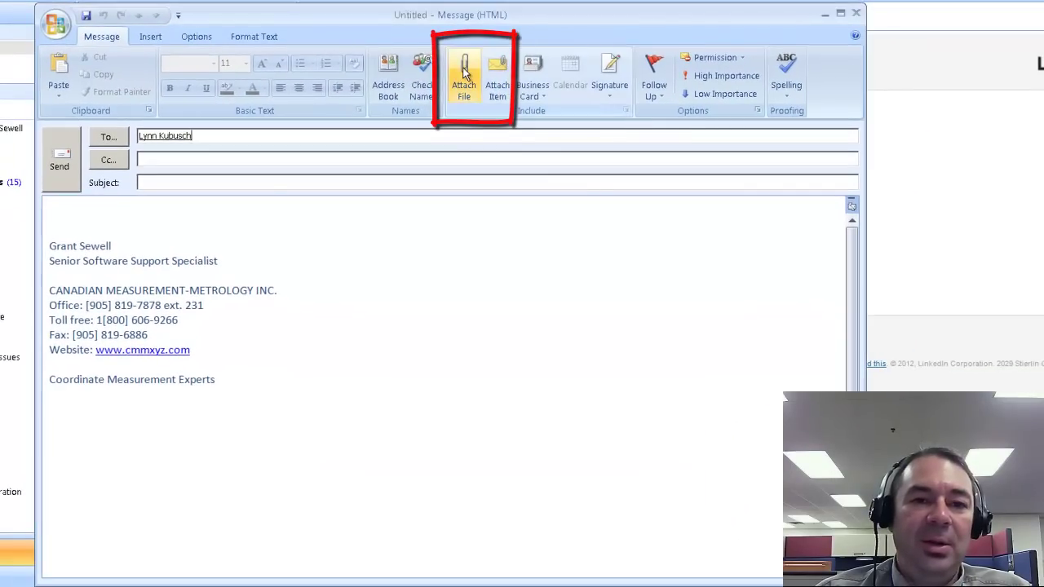
Attach modulelist.txt to the new e-mail for the support contact
click(464, 72)
click(253, 210)
key(Return)
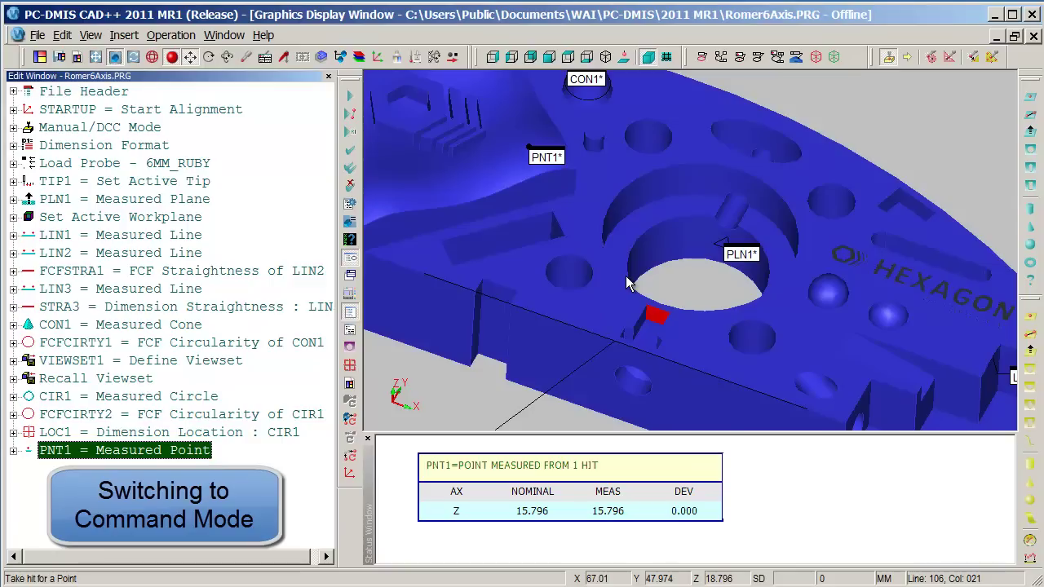
Switch to Command Mode, widen the Edit Window beside the CAD view and scroll to the top
click(92, 36)
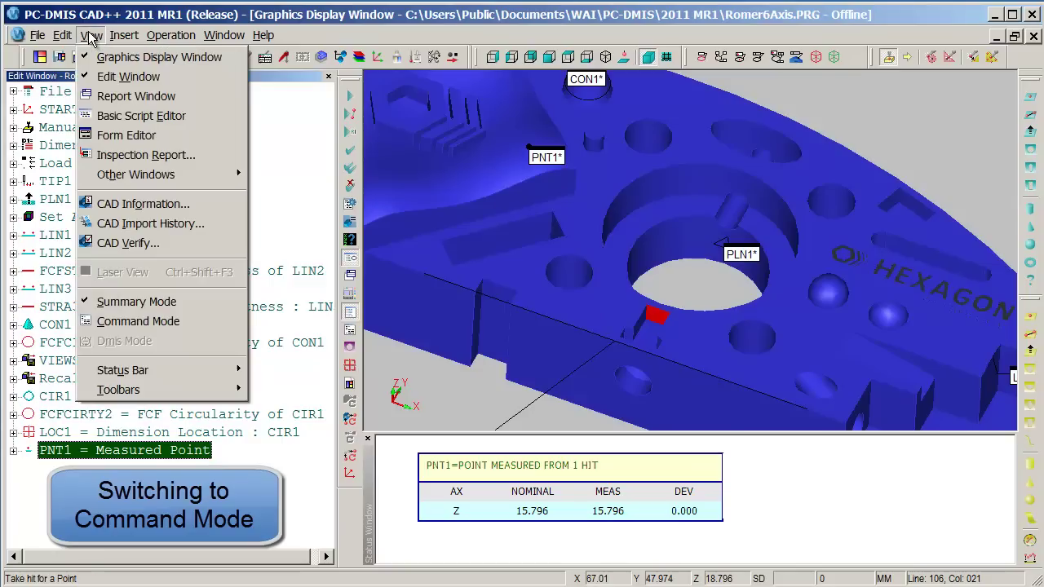
click(121, 320)
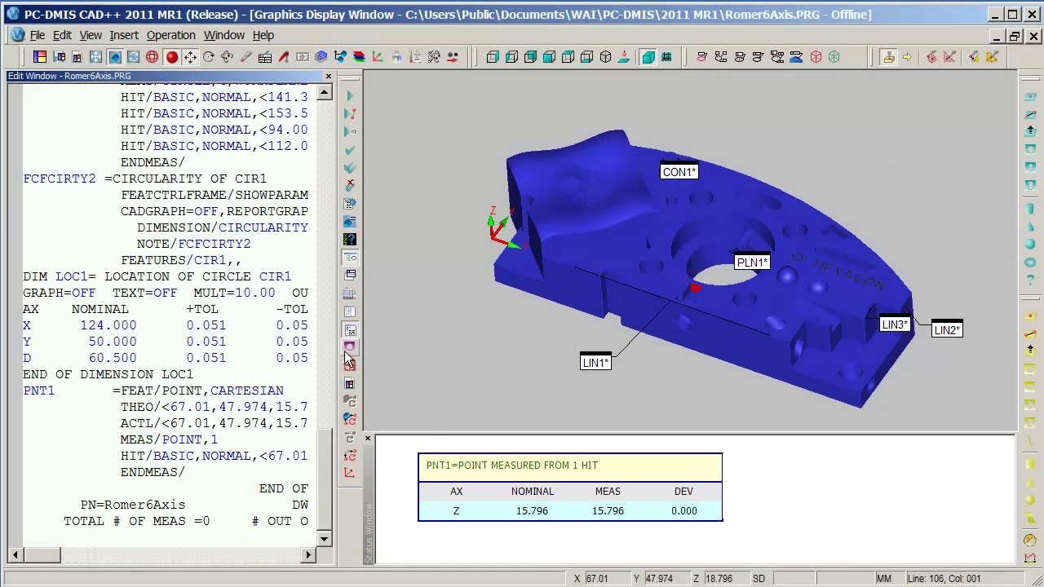
drag(349, 357, 711, 352)
drag(682, 470, 638, 184)
Open the PLN1 plane command in the Measured Plane editing dialog
click(26, 287)
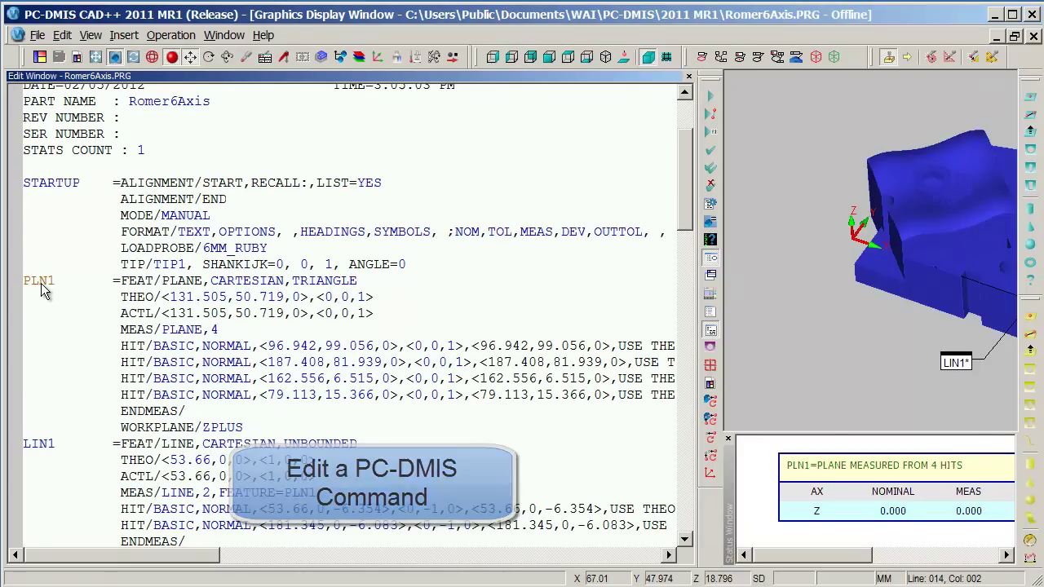
right_click(40, 283)
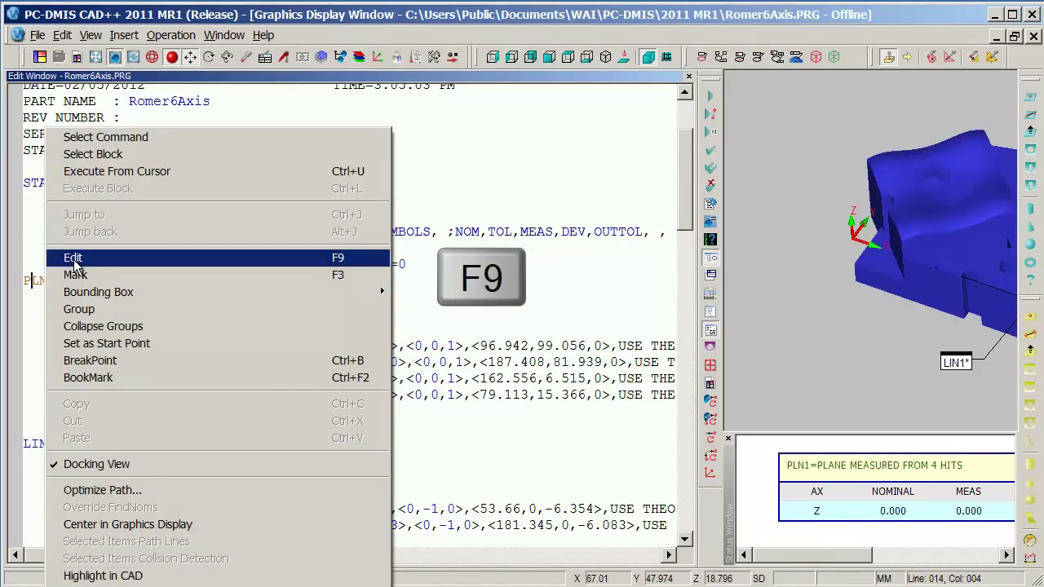
click(74, 261)
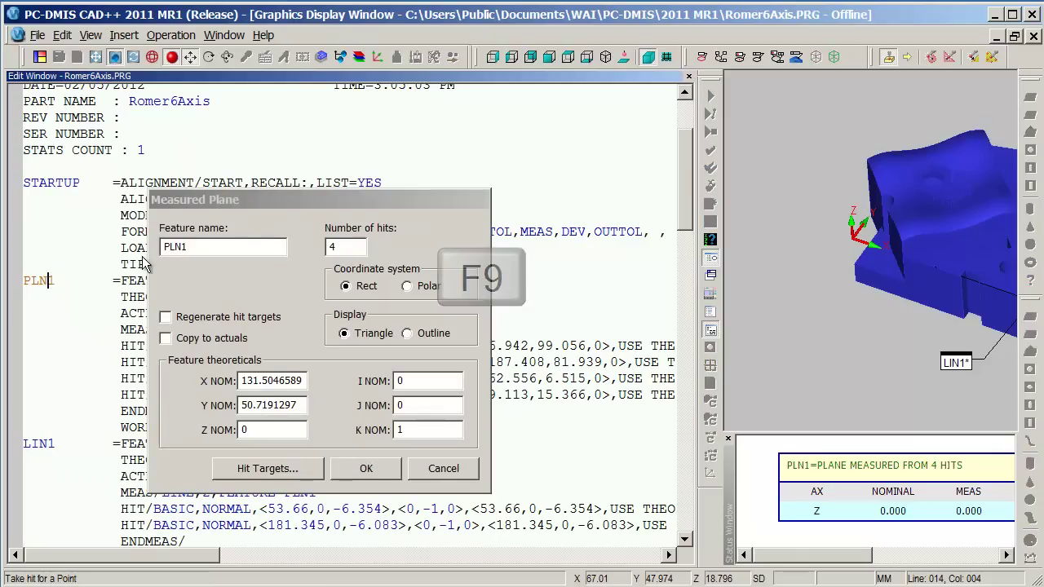
drag(250, 203, 245, 153)
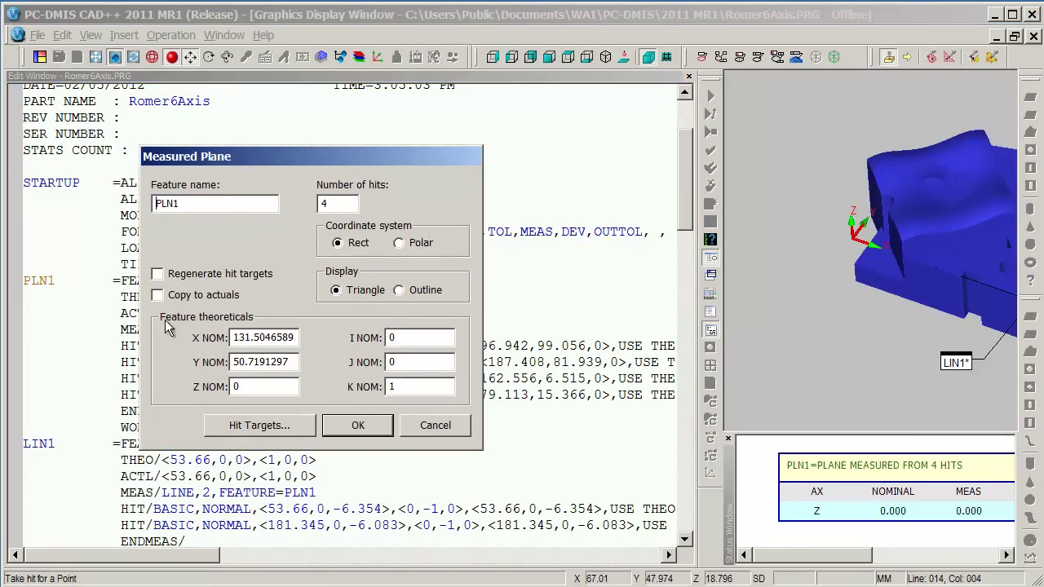
drag(256, 157, 255, 142)
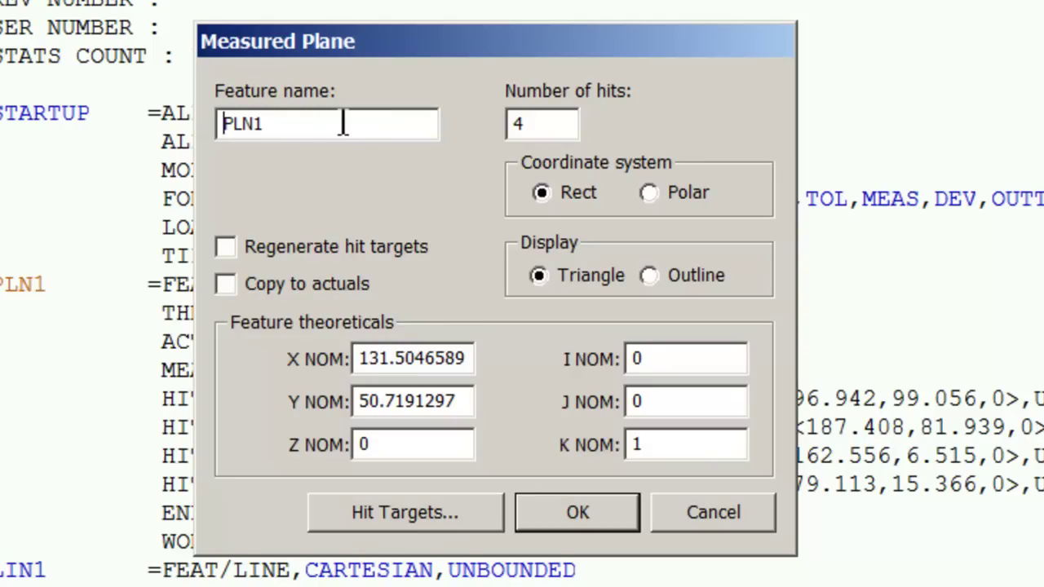
drag(459, 44, 467, 59)
Change the number of hits from 4 to 6 and rename the feature to PLN_A
double_click(526, 140)
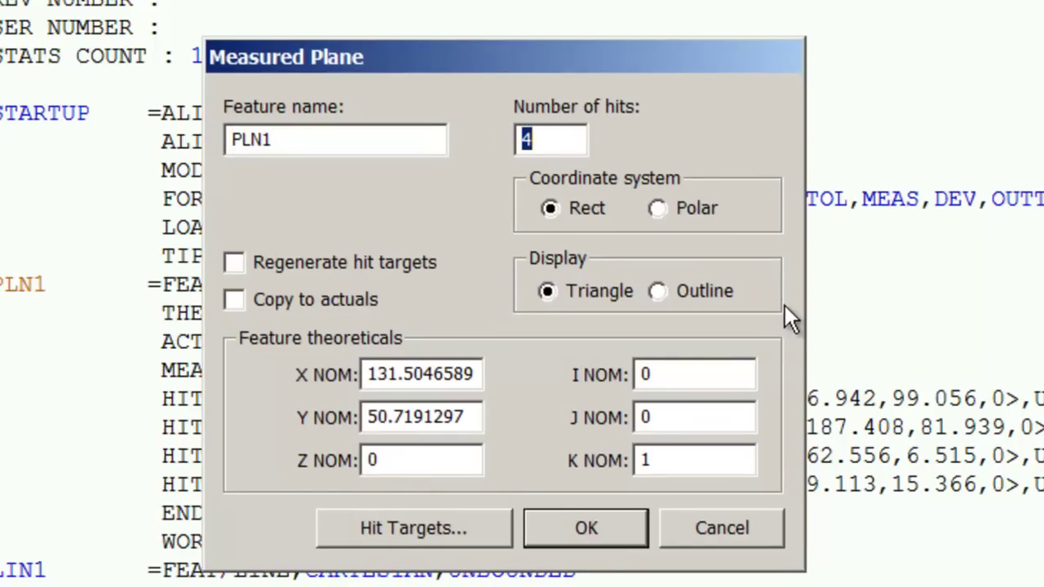
text(9)
double_click(544, 140)
text(6)
click(331, 142)
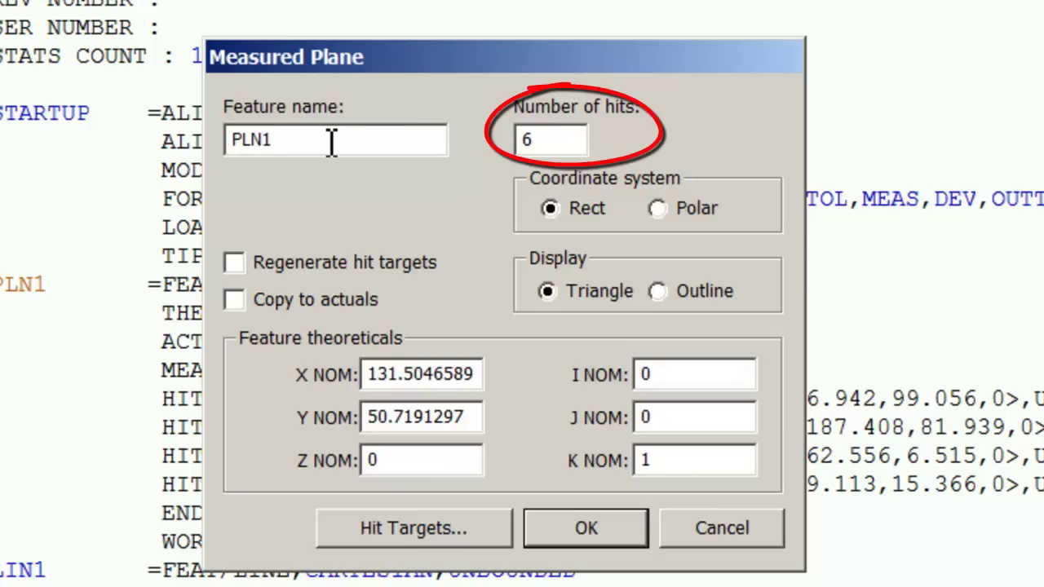
key(BackSpace)
text(_)
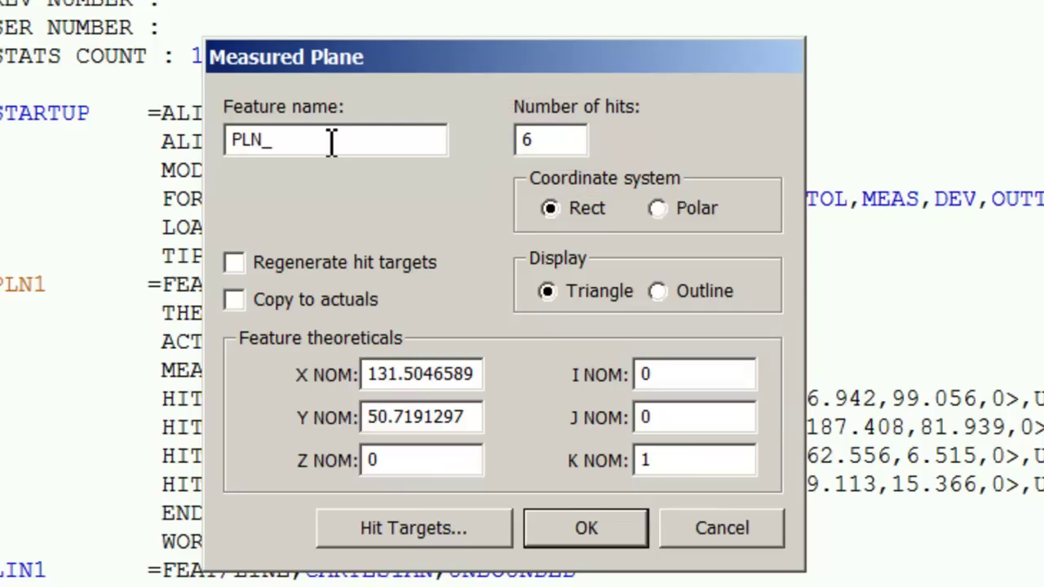
text(A)
key(Tab)
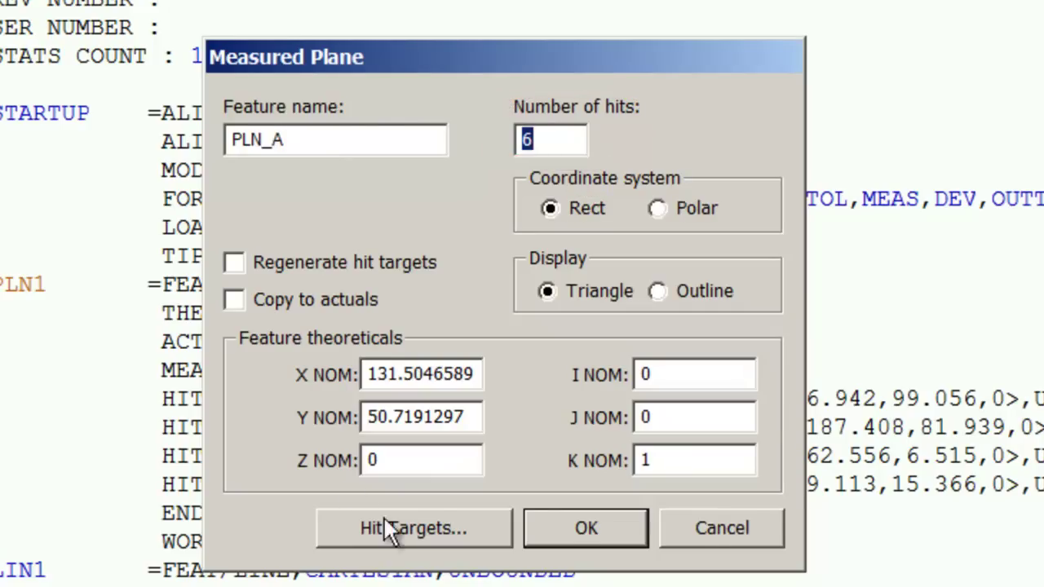
Confirm the Measured Plane dialog so the plane becomes PLN_A with 6 hits
click(538, 512)
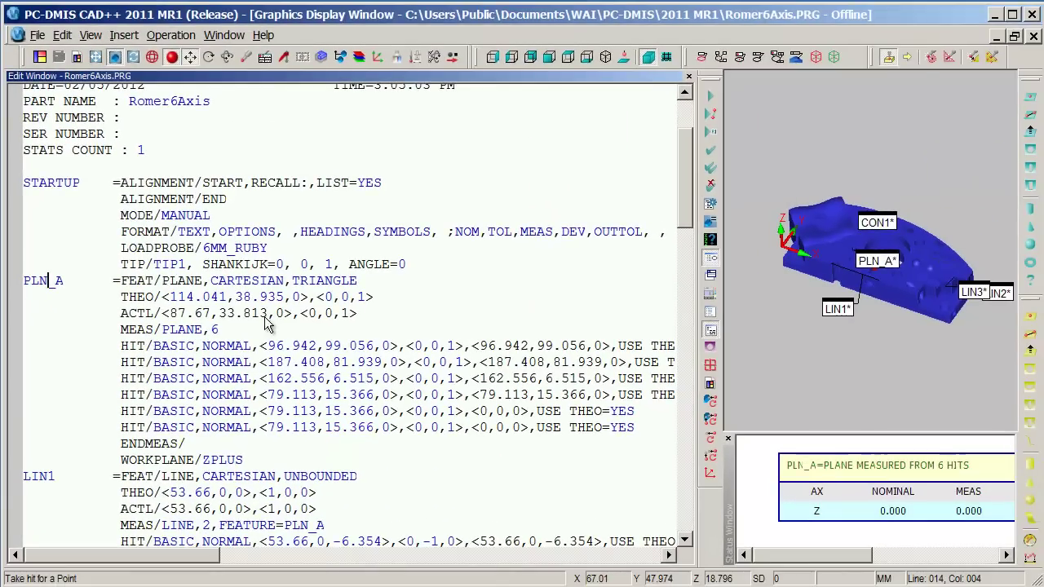